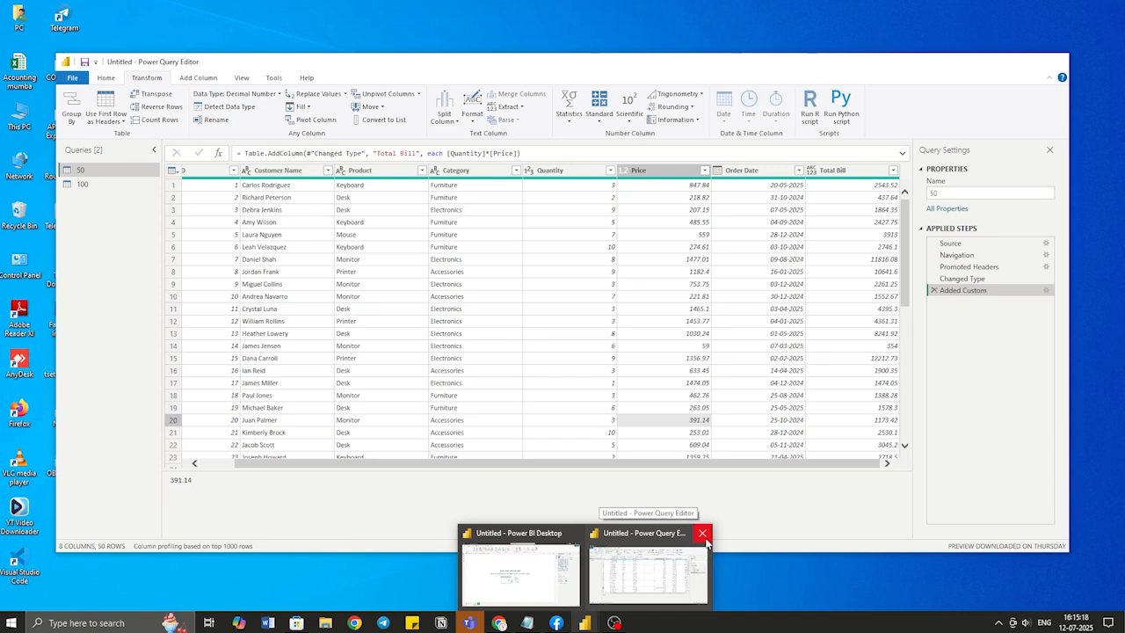
Close the Power Query Editor, choosing Not now so query changes stay unapplied
left_click(703, 535)
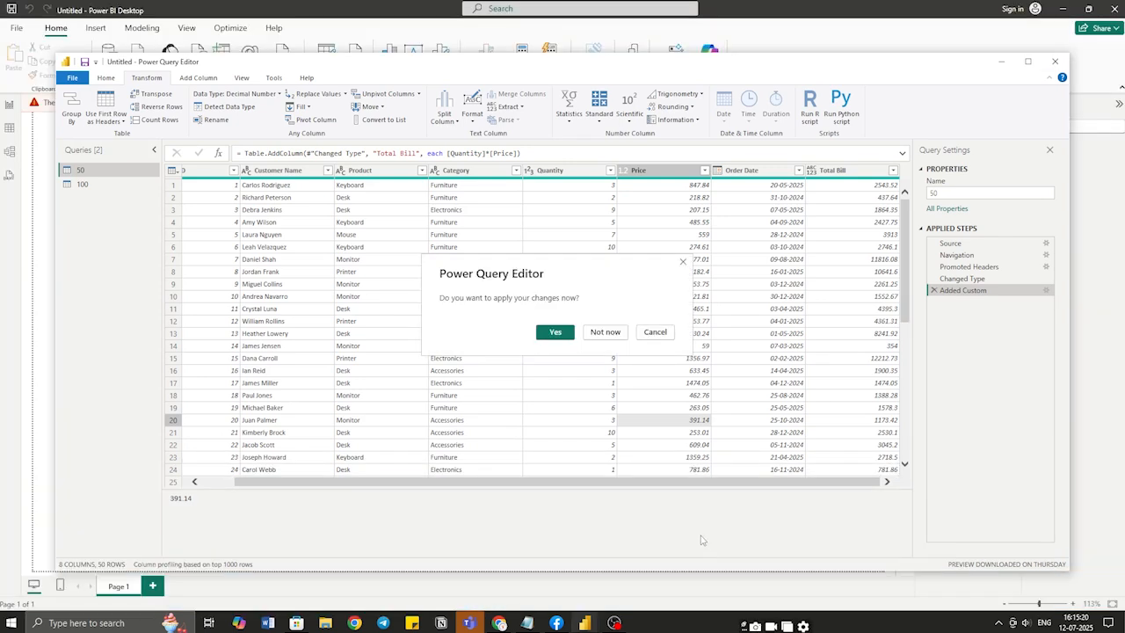
left_click(613, 334)
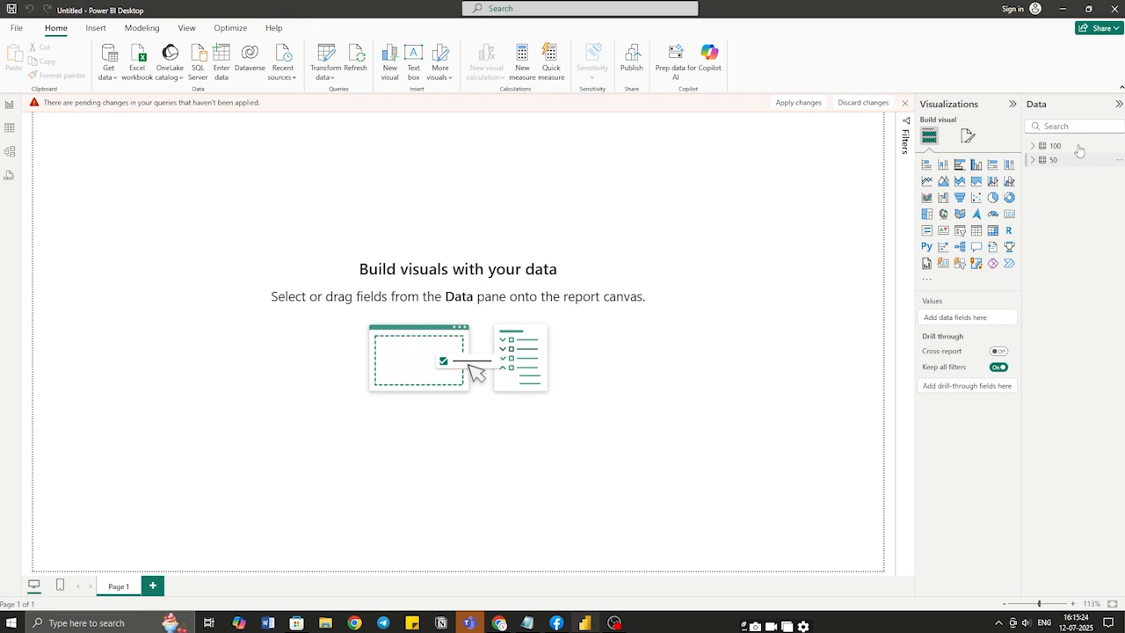
Reopen the Power Query Editor with Transform data to show query 50's order table
left_click(327, 61)
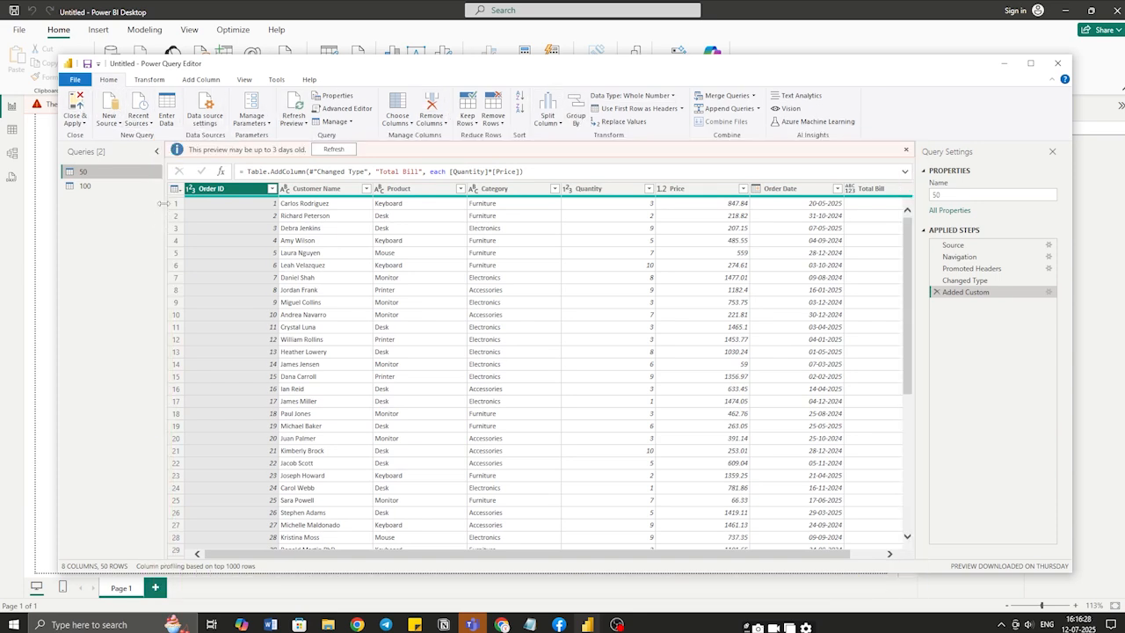
Select the Customer Name column and bring up its right-click context menu
left_click(514, 240)
left_click(341, 190)
right_click(344, 190)
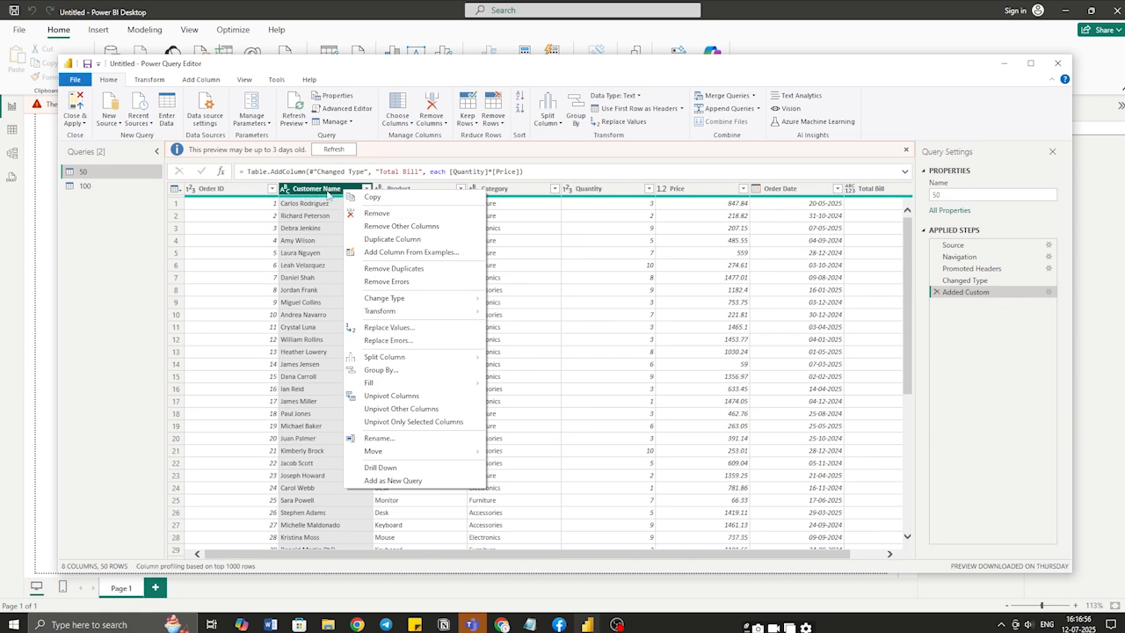
mouse_move(391, 303)
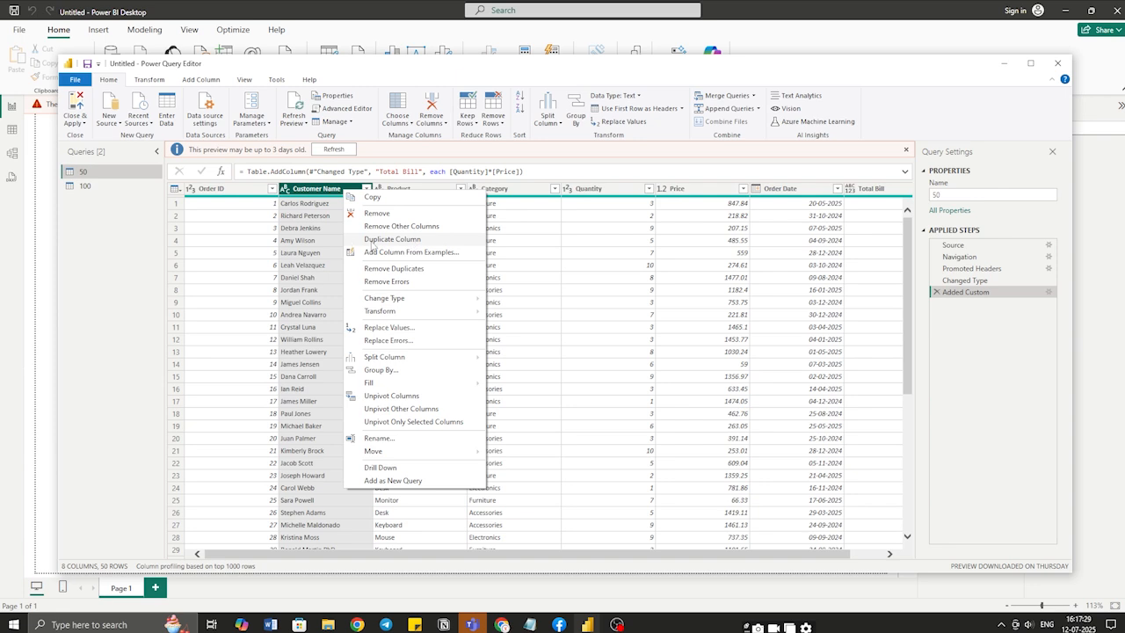
Duplicate Customer Name, then delete the Duplicated Column step to restore eight columns
left_click(430, 242)
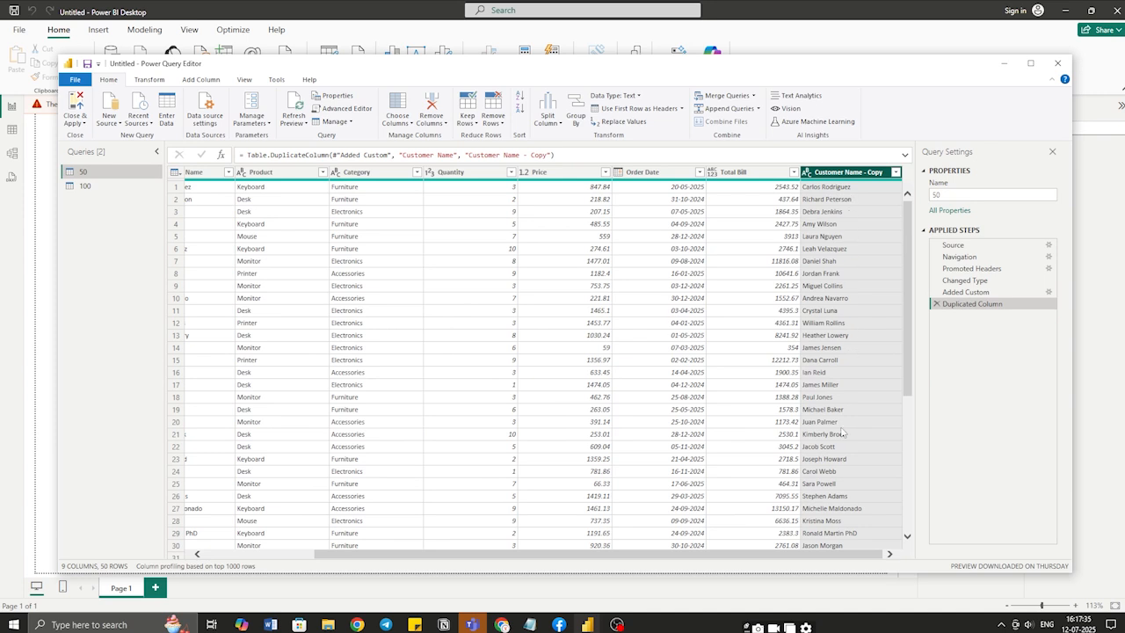
left_click(936, 304)
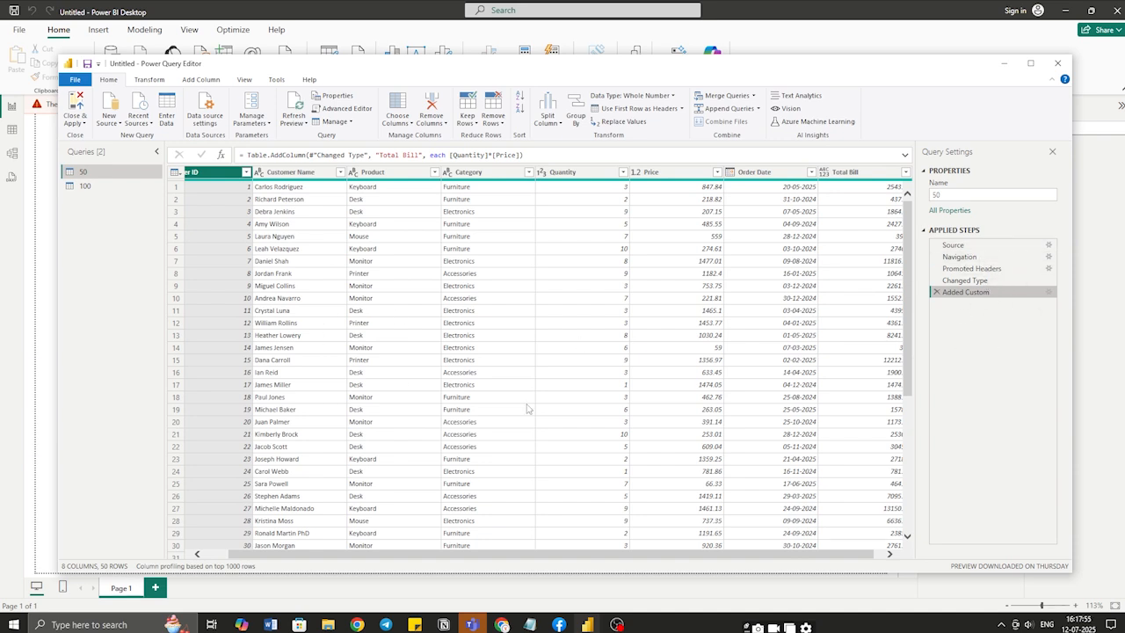
left_click_drag(443, 554, 406, 554)
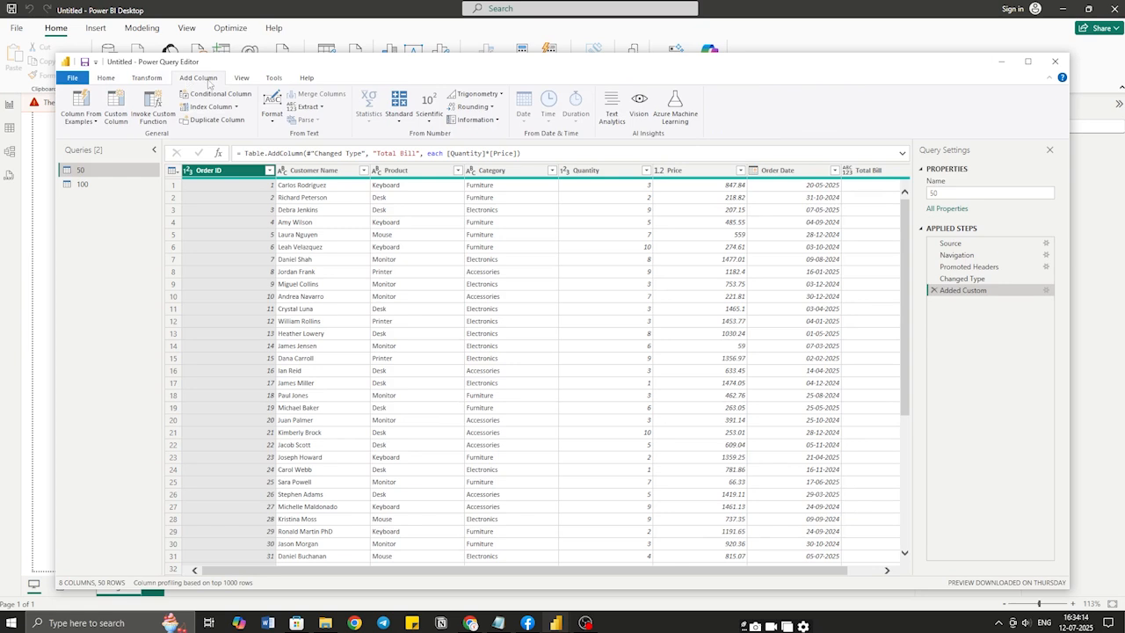
Add a custom column named Total Bill with formula [Quantity]*[Price], creating Total Bill.1
left_click(114, 114)
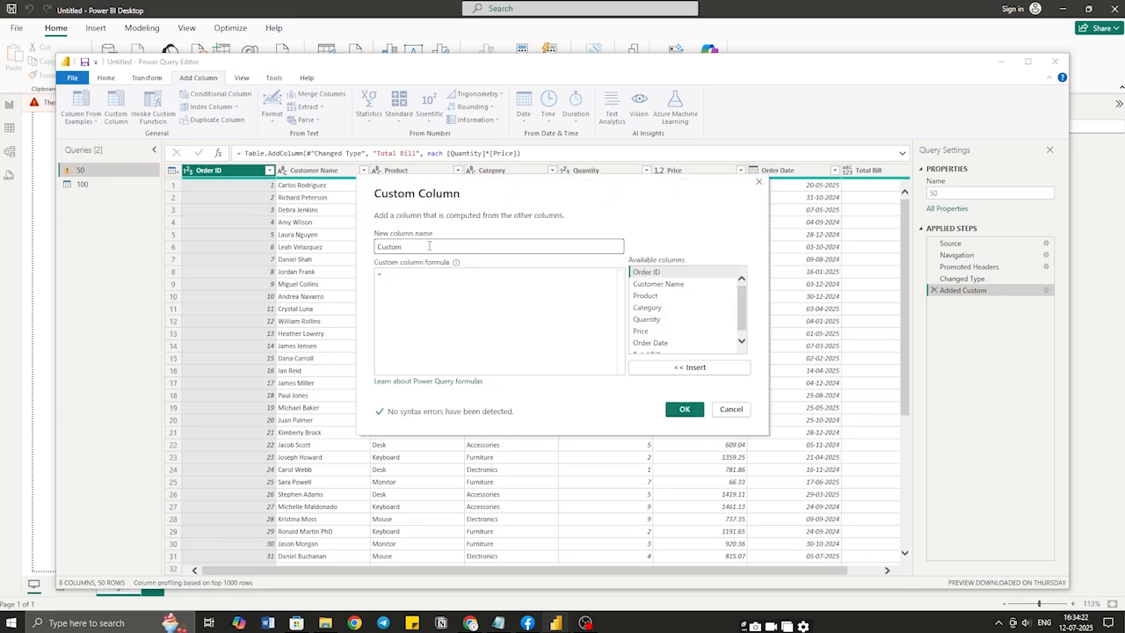
left_click(466, 245)
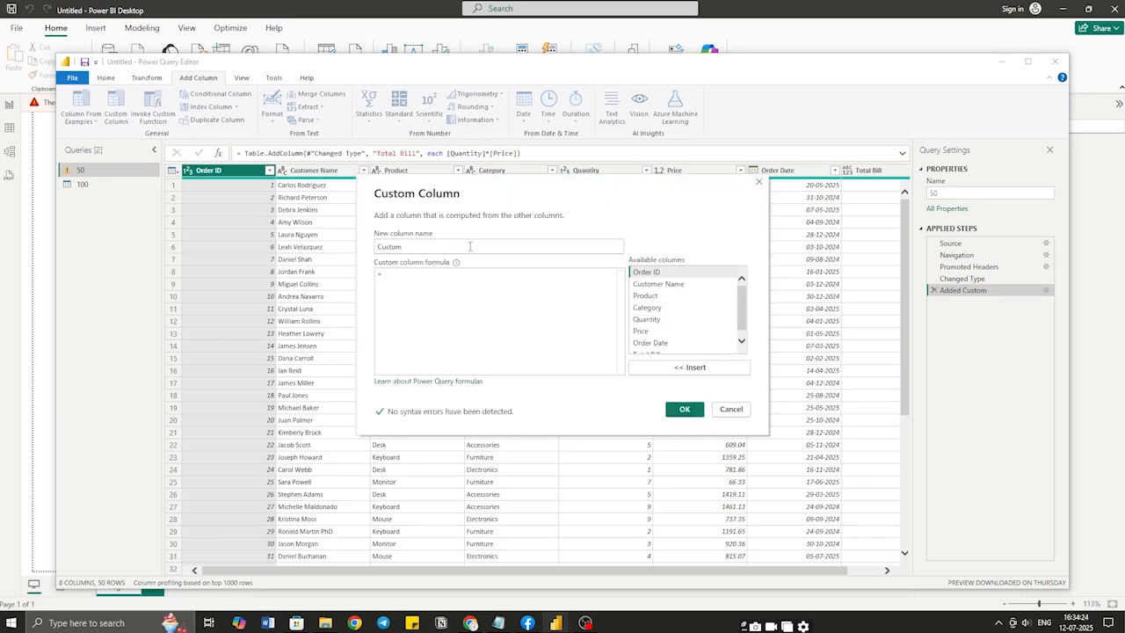
type("1")
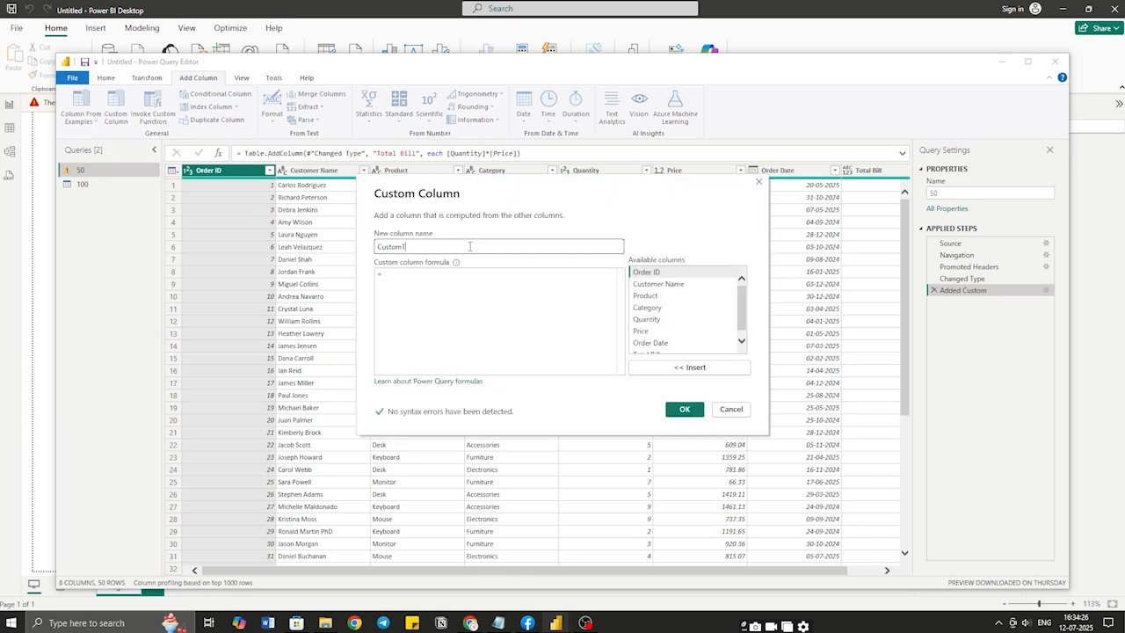
type("Tota")
left_click(402, 246)
key("BackSpace")
key("BackSpace")
key("BackSpace")
key("BackSpace")
key("BackSpace")
key("BackSpace")
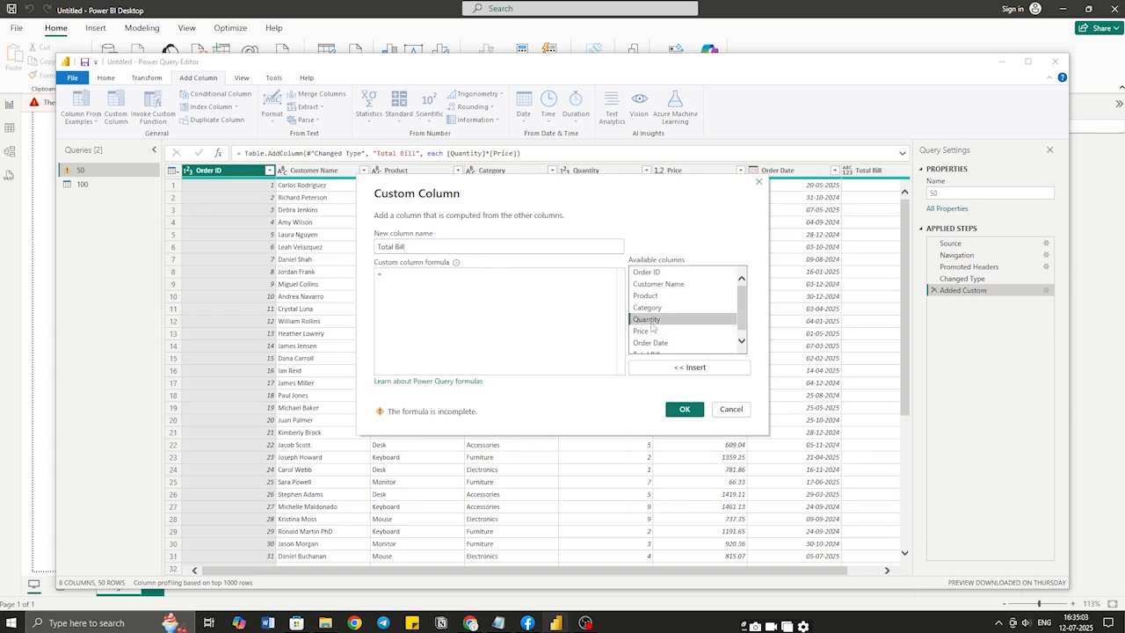
double_click(647, 319)
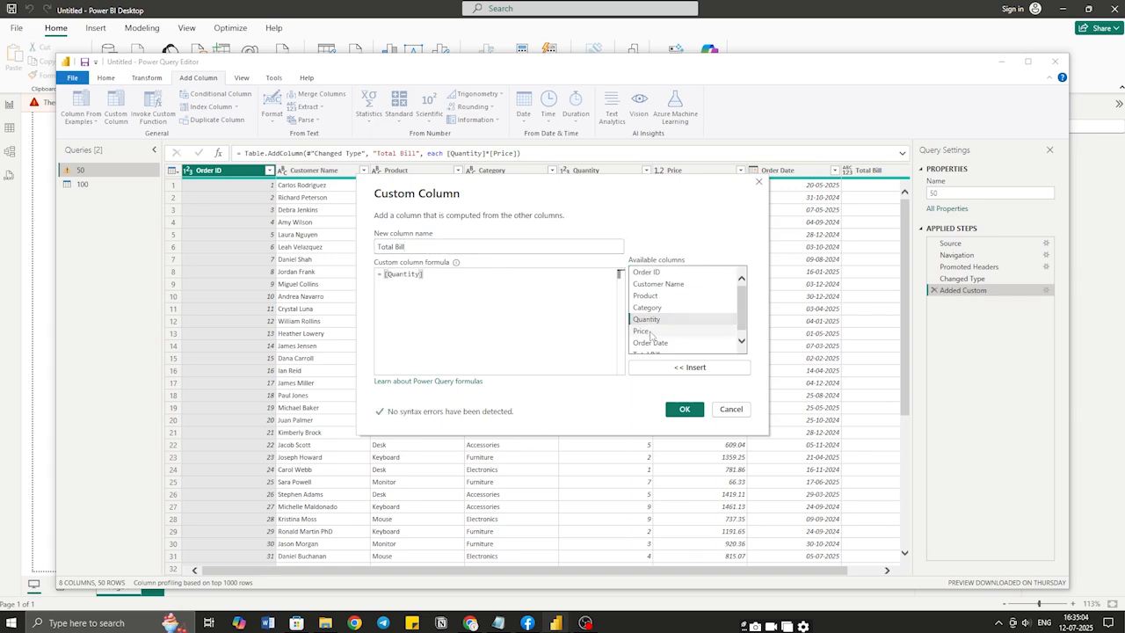
left_click(641, 330)
left_click(480, 281)
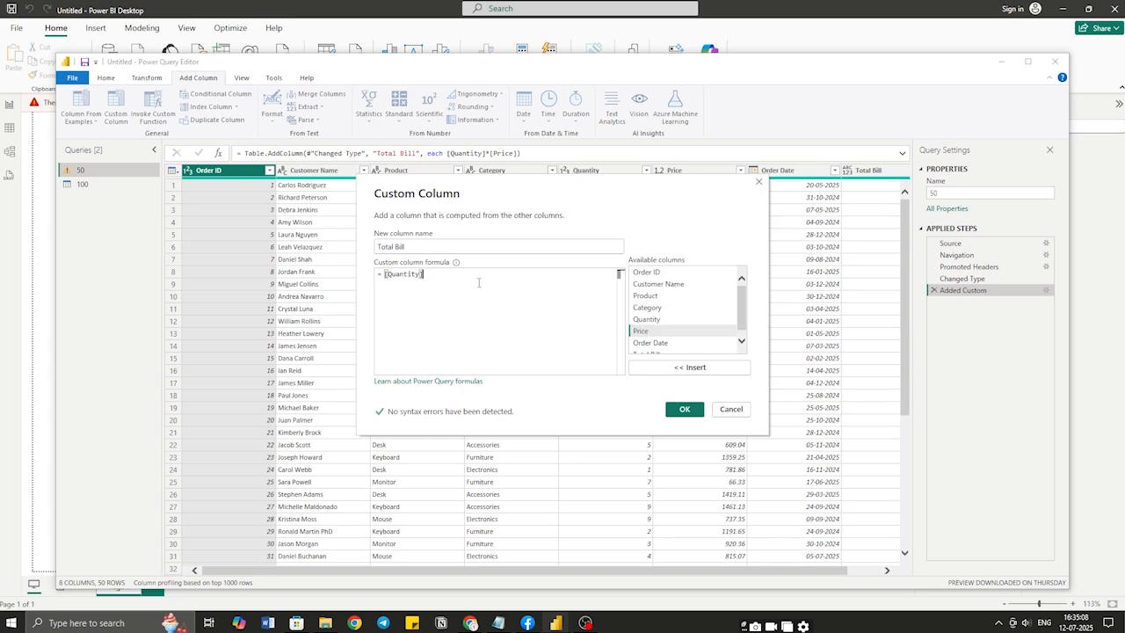
type("*")
double_click(668, 331)
left_click(684, 411)
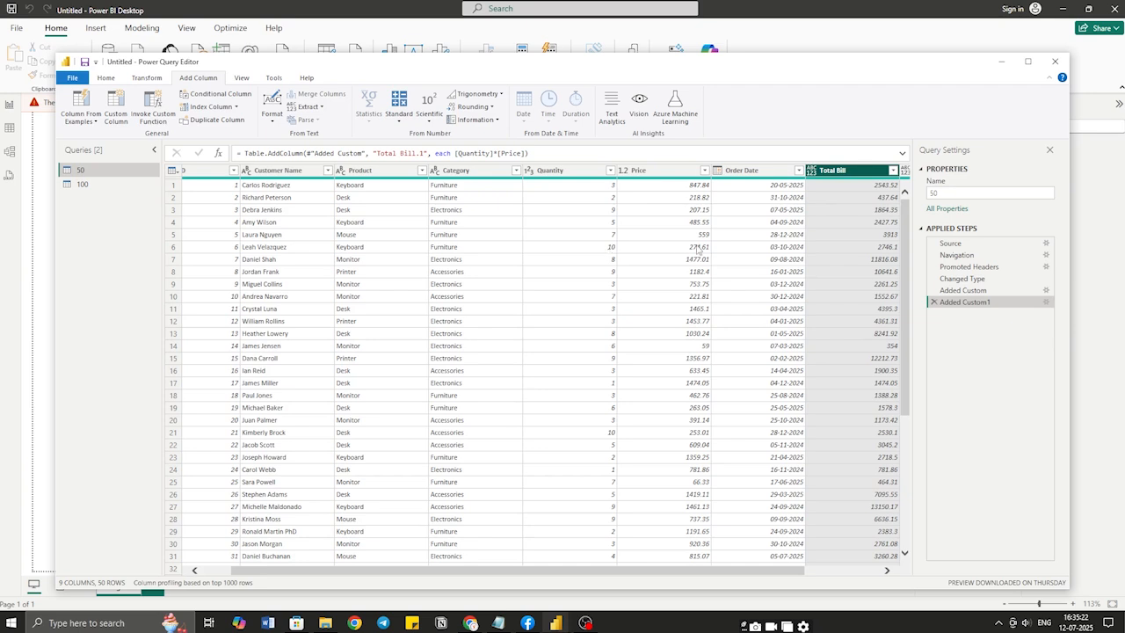
left_click(327, 170)
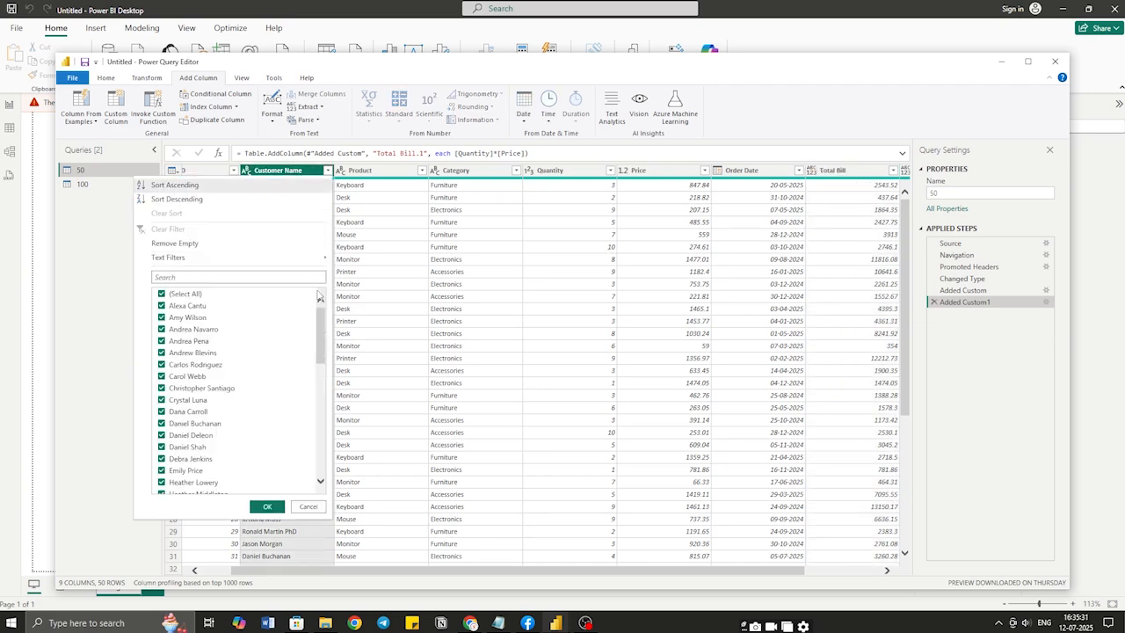
scroll(242, 363, "down", 6)
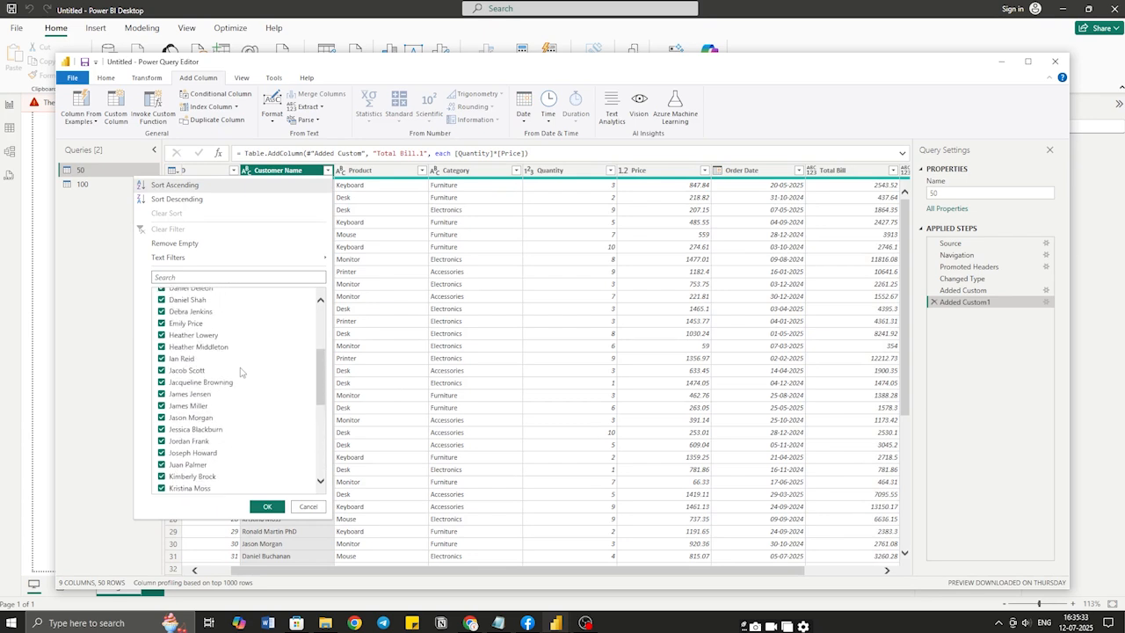
scroll(237, 369, "up", 6)
mouse_move(179, 261)
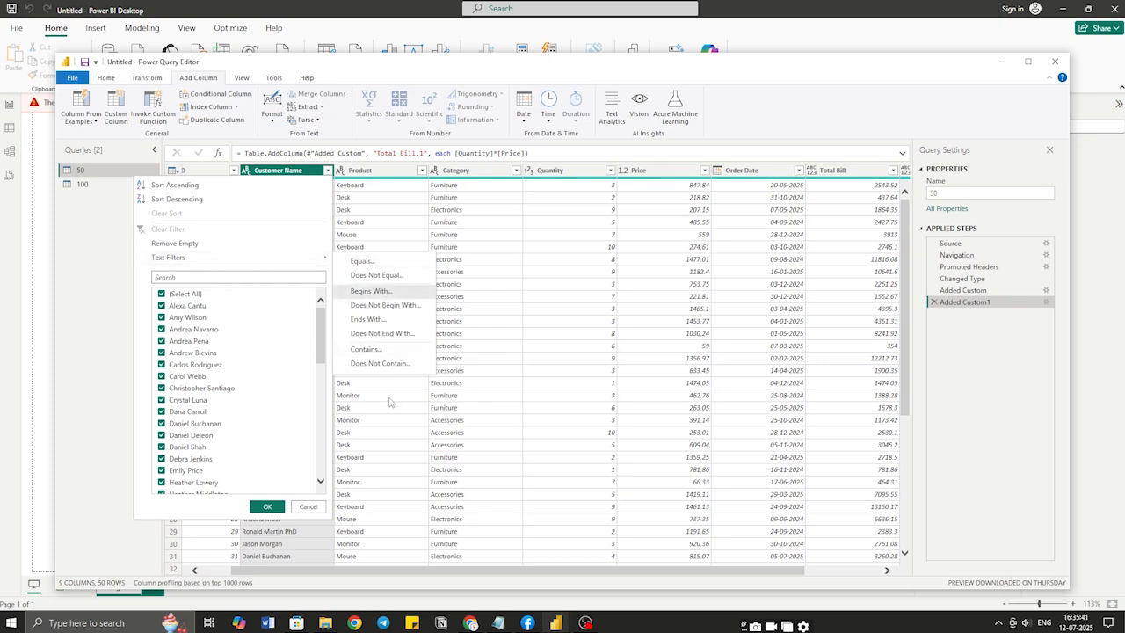
left_click(409, 418)
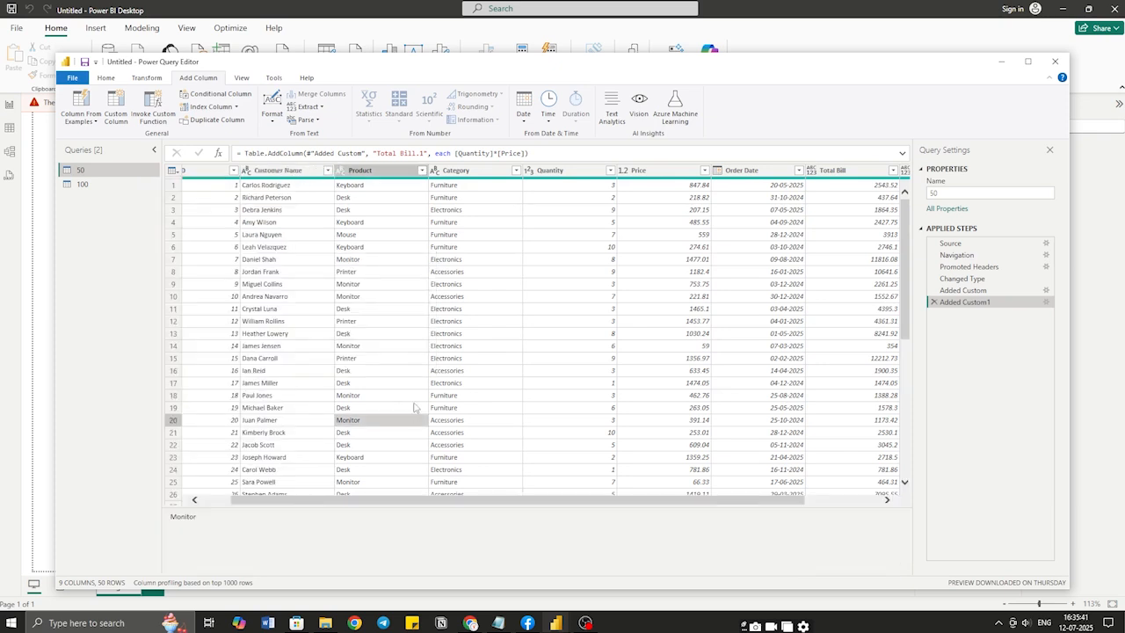
left_click(610, 171)
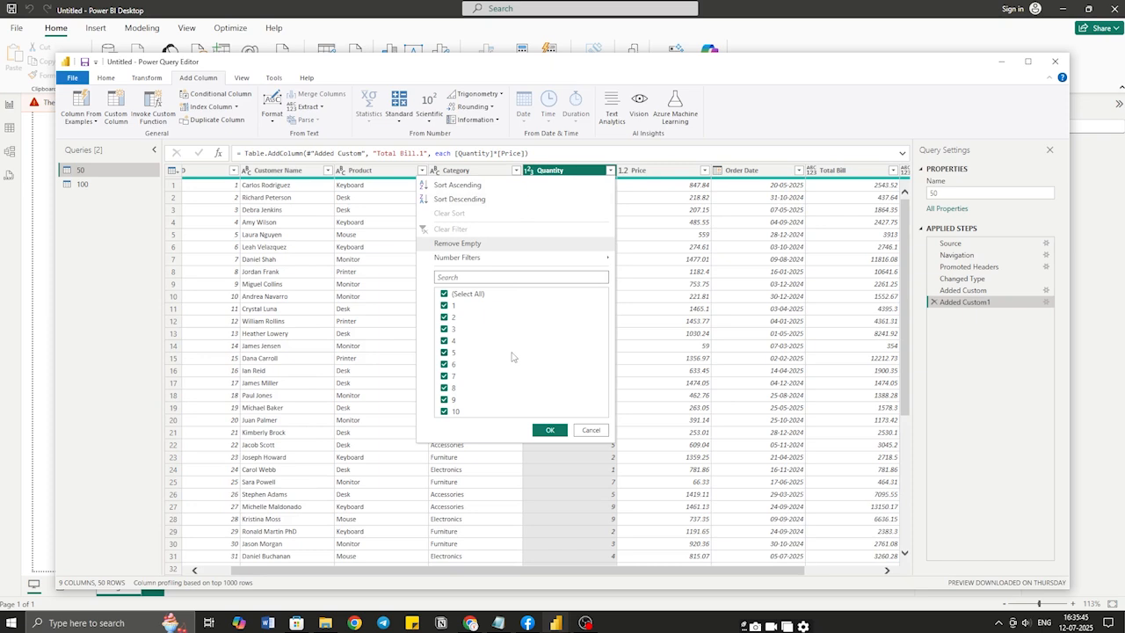
mouse_move(457, 259)
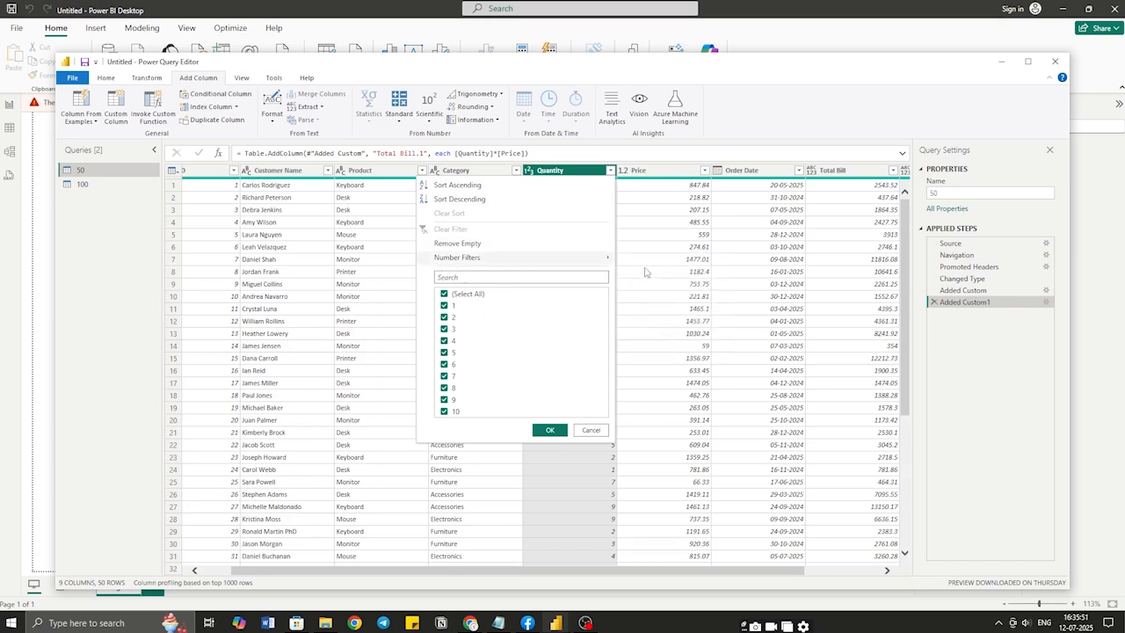
left_click(638, 321)
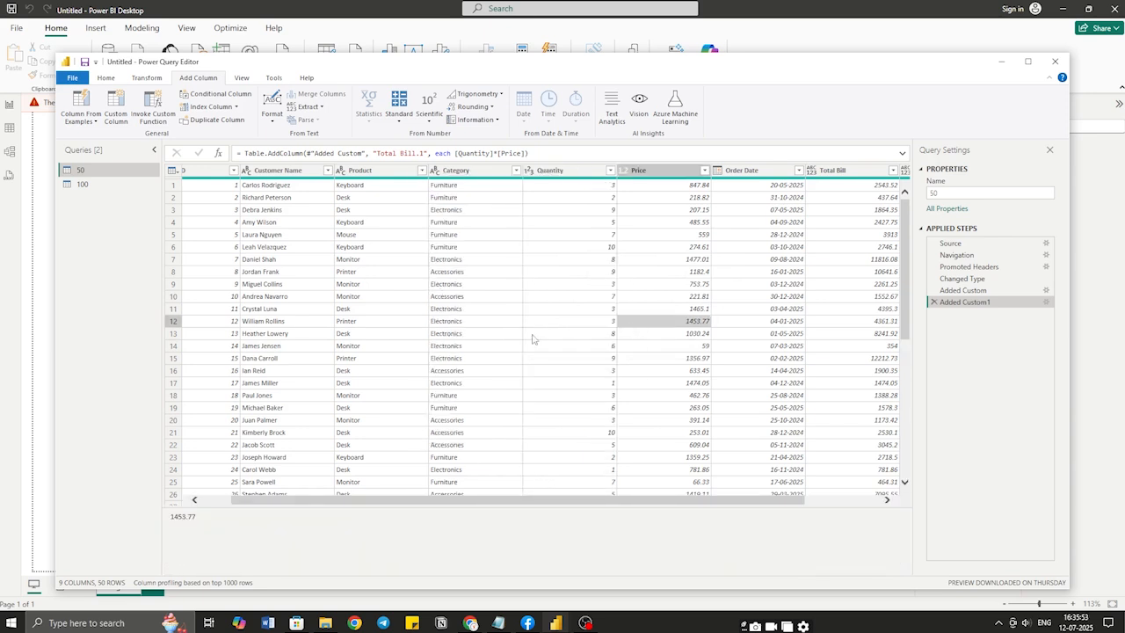
From the Home tab, bring up the Group By dialog for query 50
left_click(106, 78)
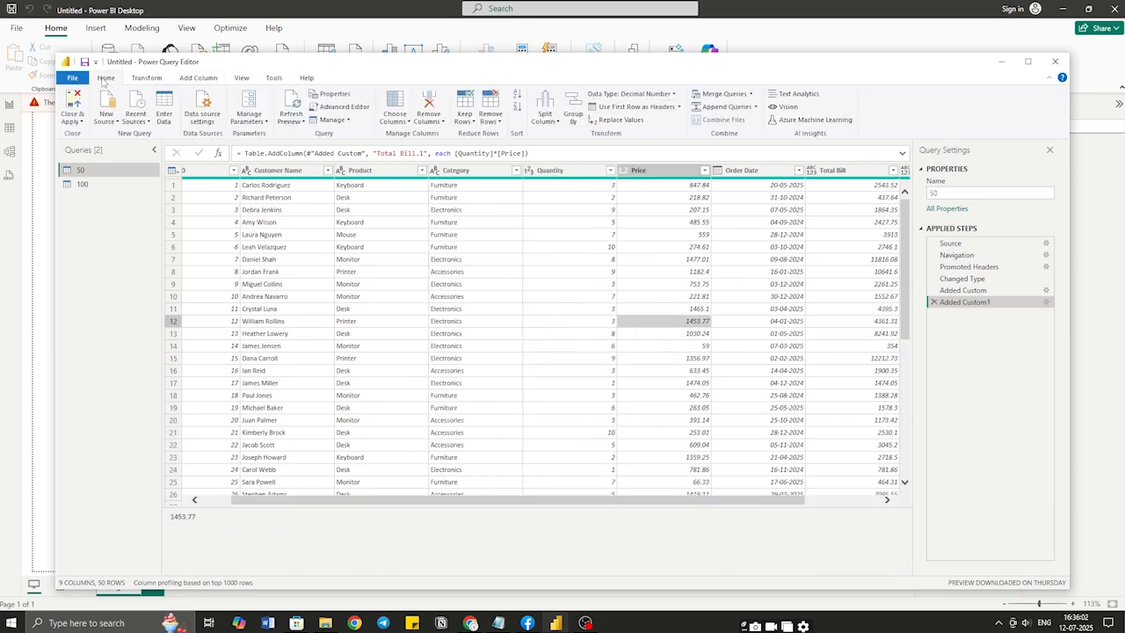
left_click(573, 112)
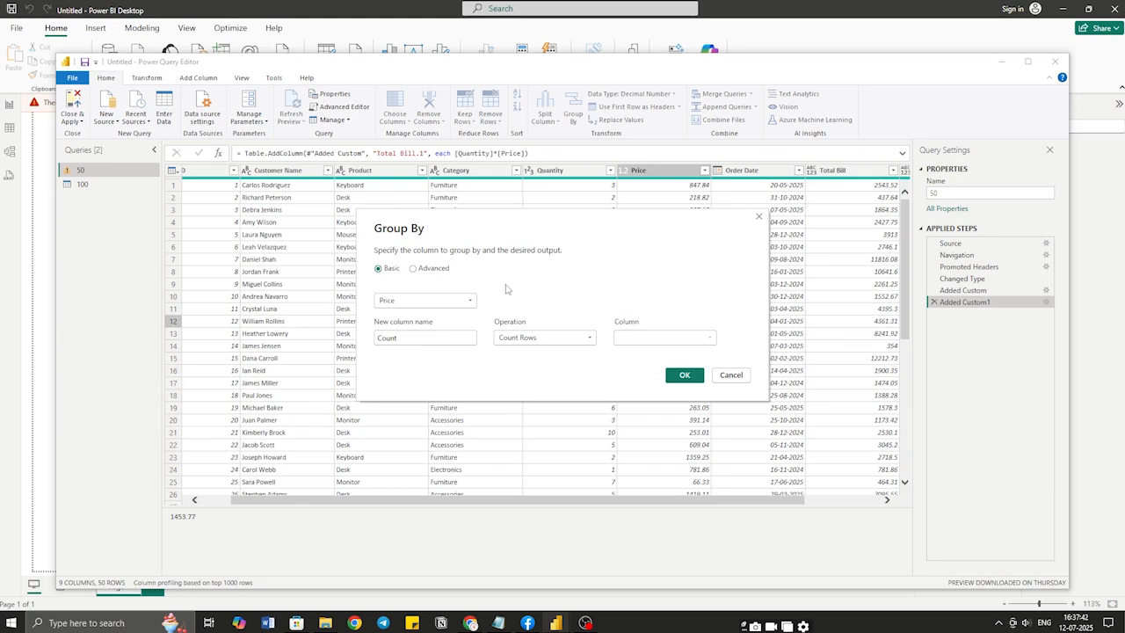
Group by Product with a New Col column summing Quantity, yielding six product rows
left_click(443, 300)
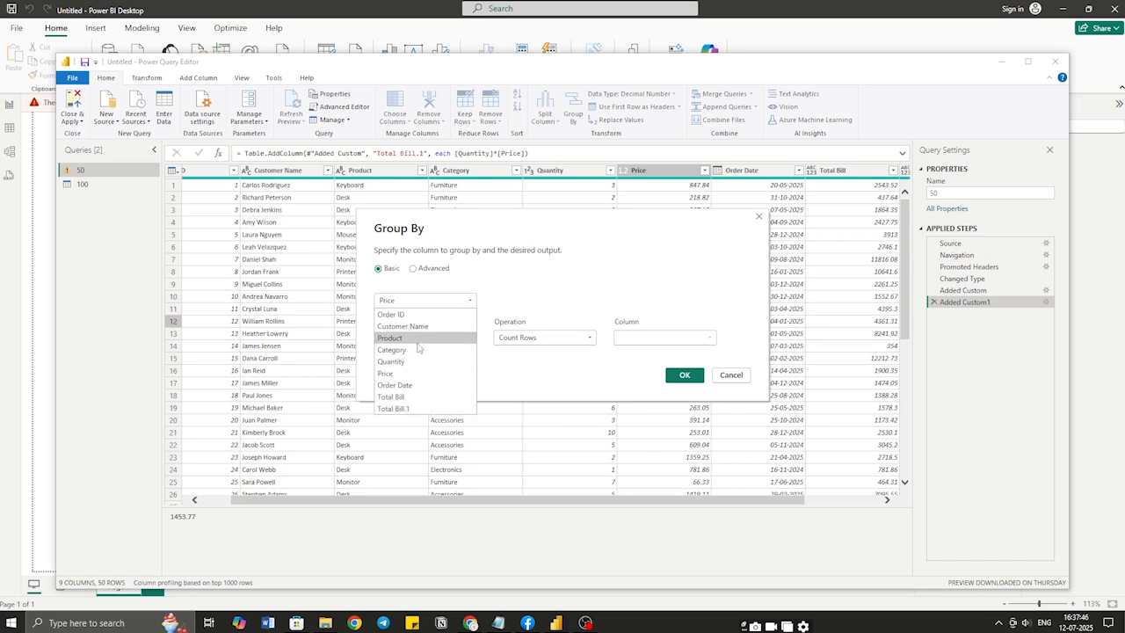
left_click(433, 338)
double_click(433, 337)
type("New Col")
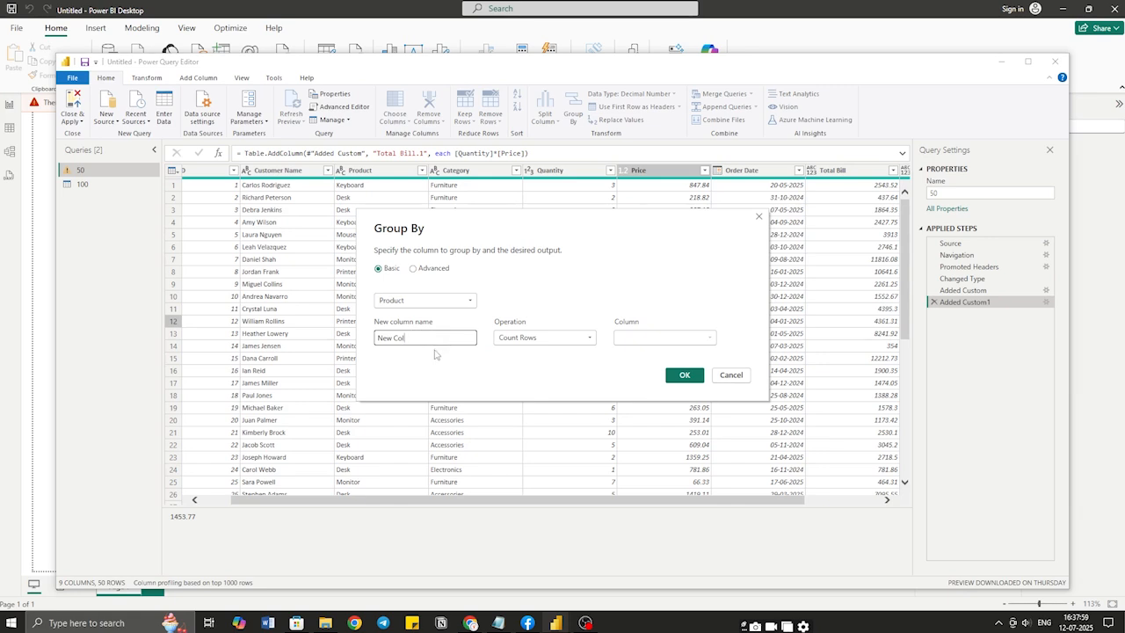
left_click(543, 337)
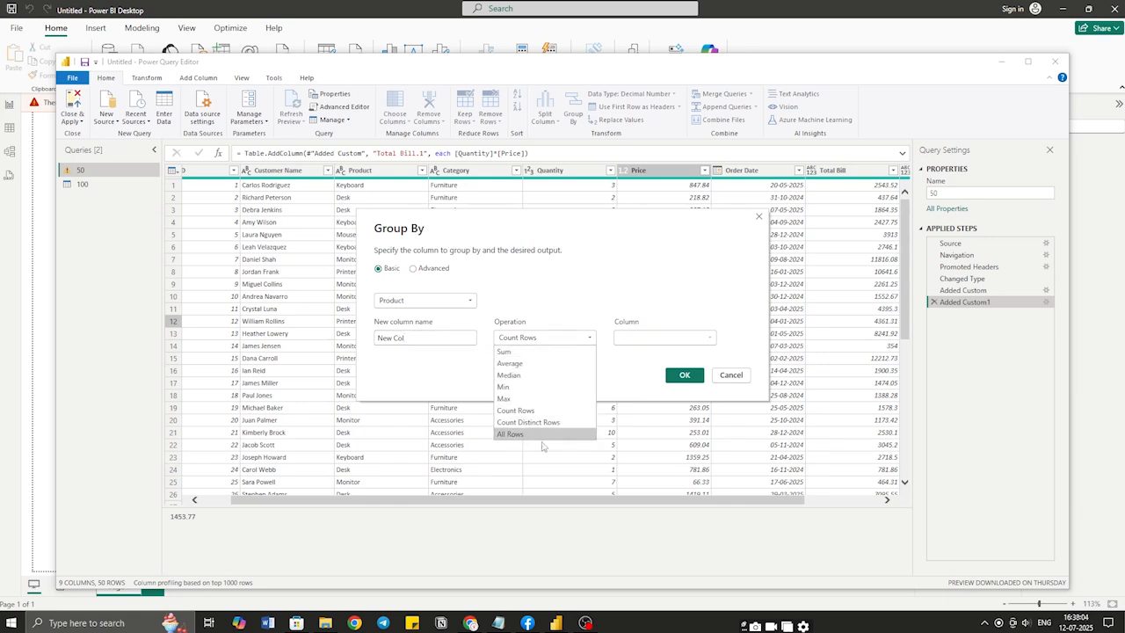
left_click(534, 352)
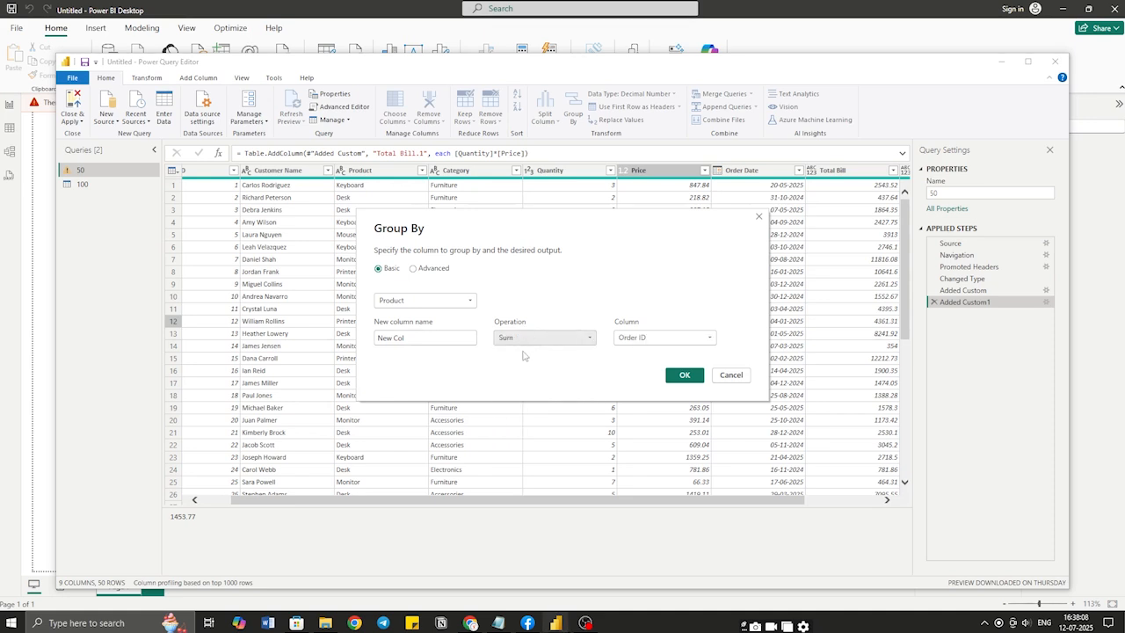
left_click(709, 340)
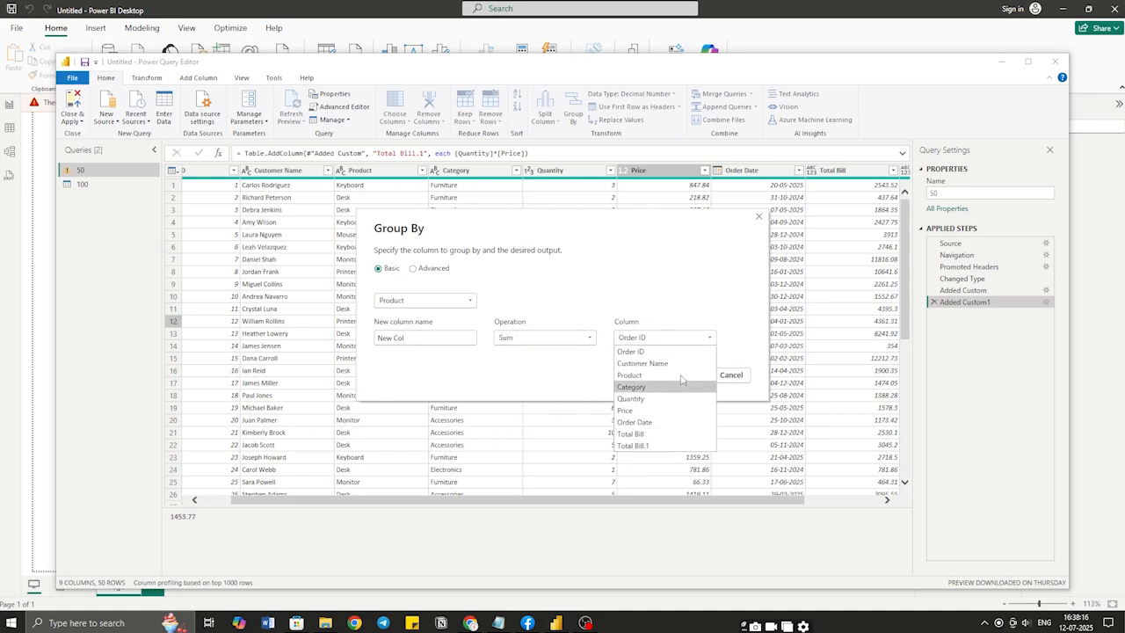
left_click(654, 400)
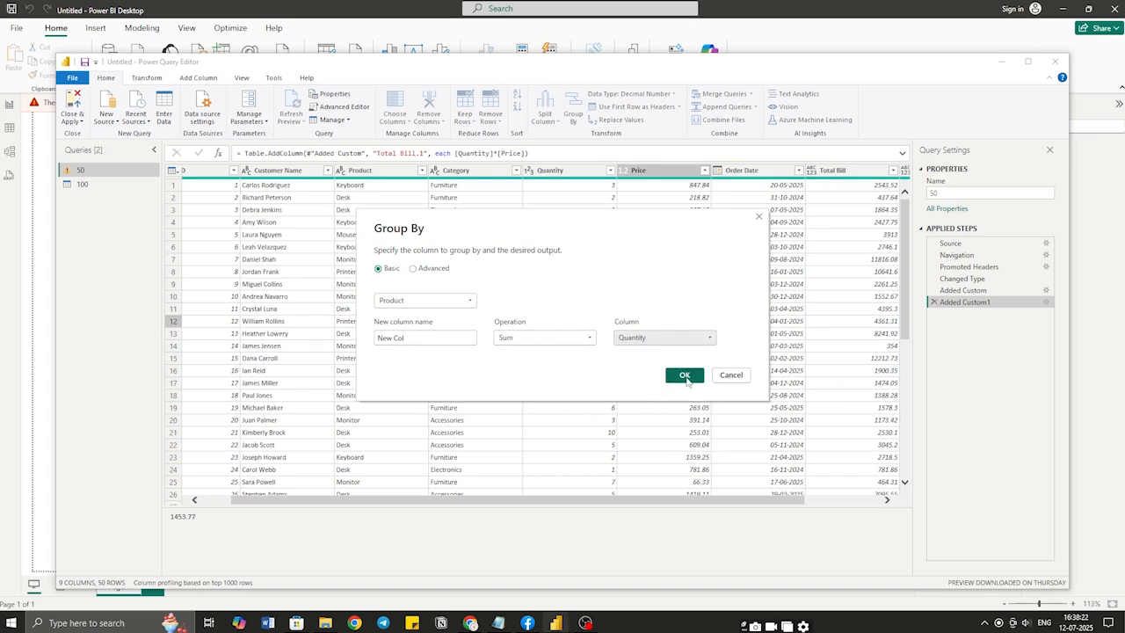
left_click(687, 376)
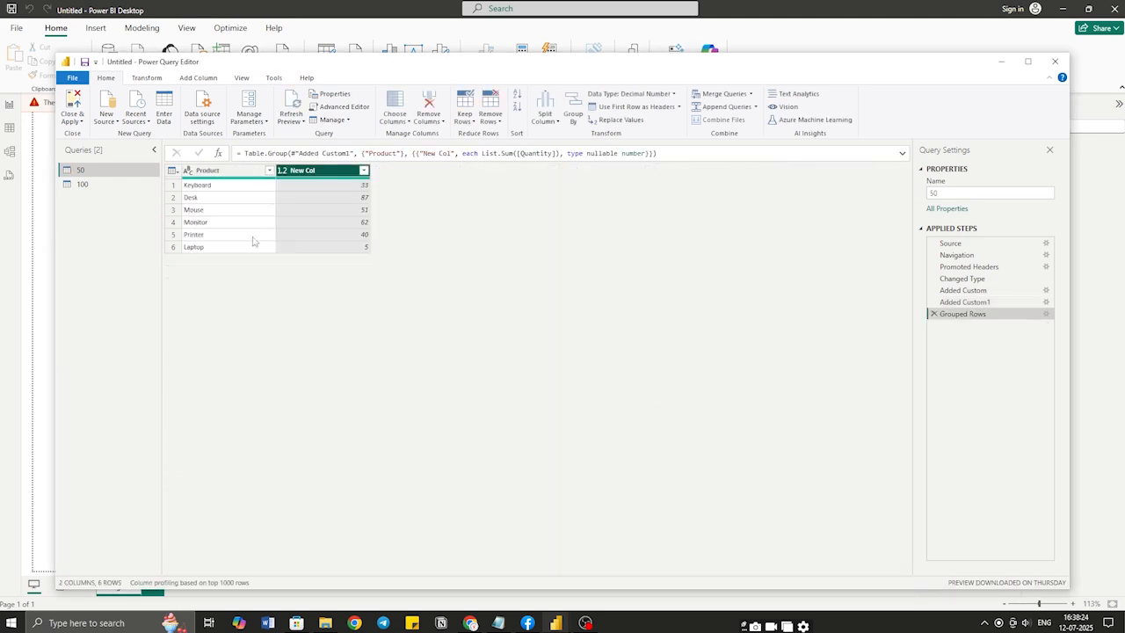